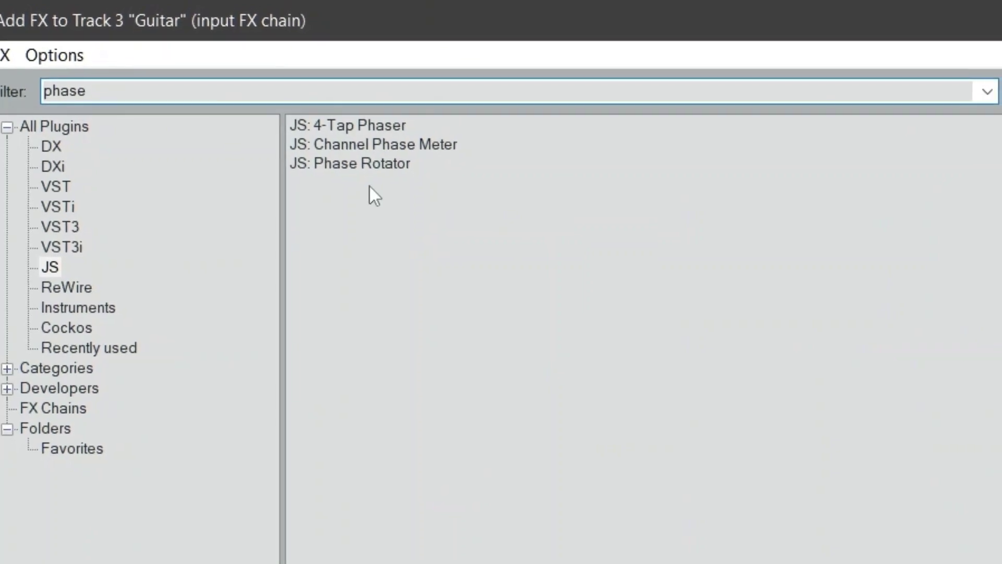
# Add the JS: Phase Rotator effect to the Guitar track's input FX chain.
pyautogui.doubleClick(353, 175)
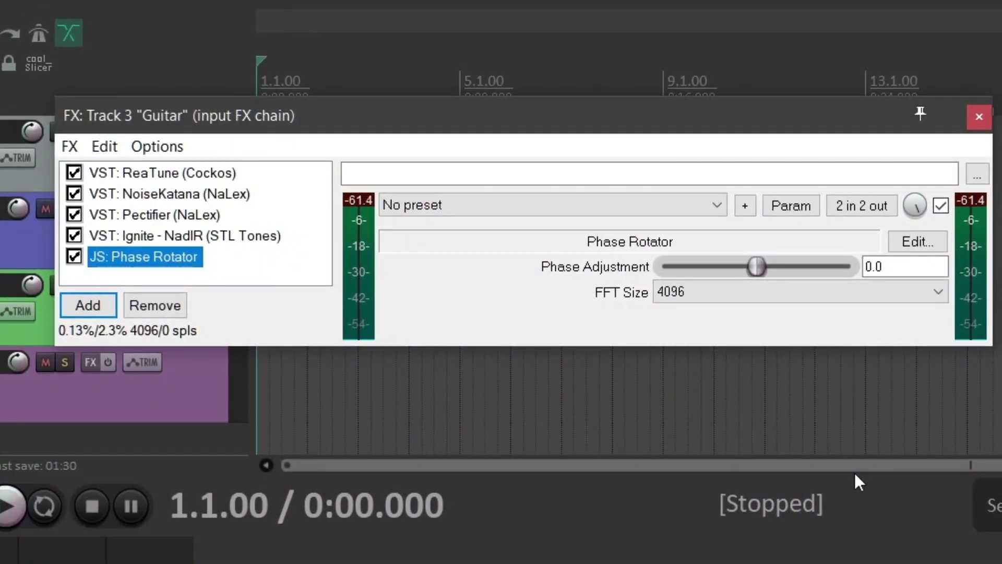
pyautogui.moveTo(756, 266); pyautogui.dragTo(779, 266)
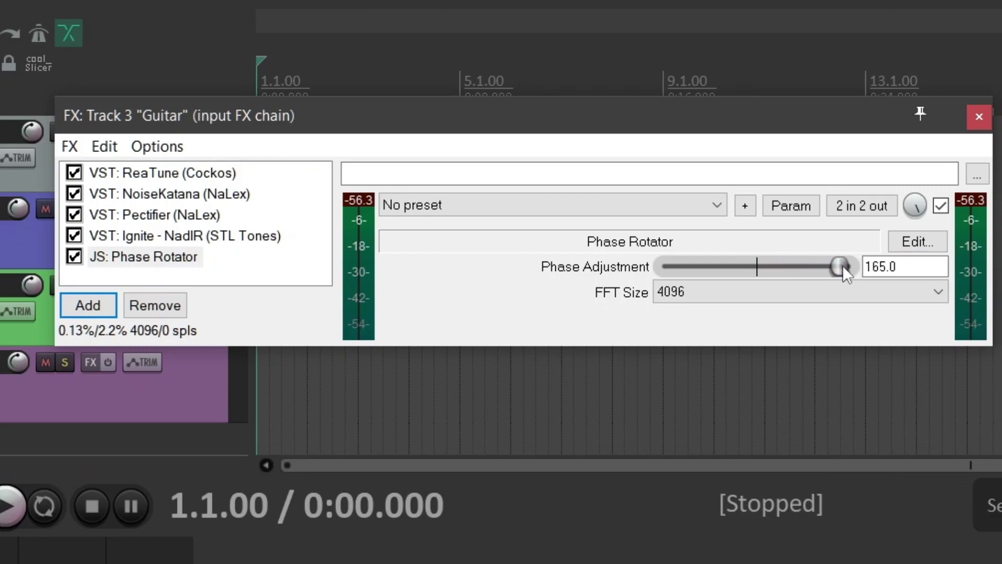
pyautogui.moveTo(842, 266); pyautogui.dragTo(847, 266)
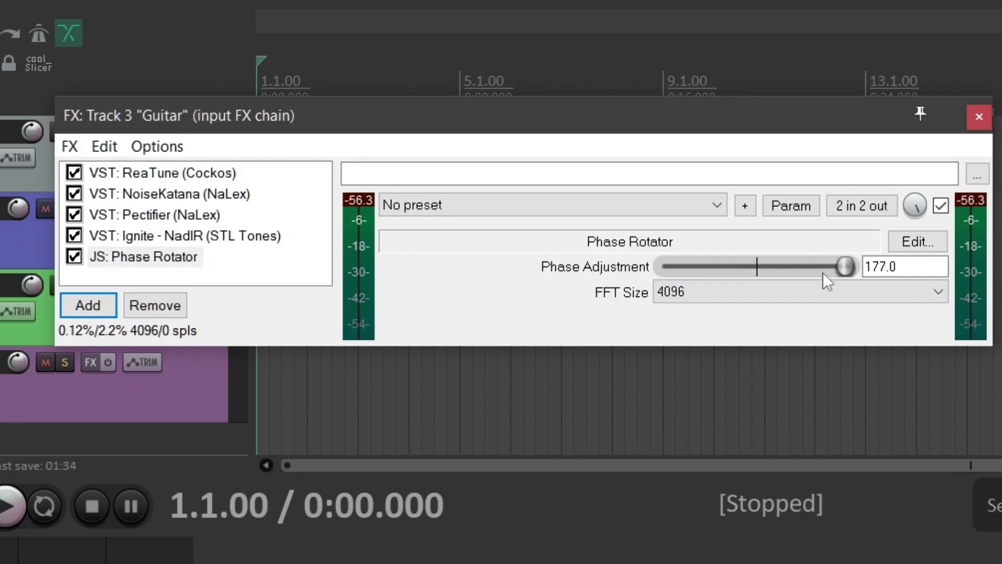
pyautogui.doubleClick(842, 266)
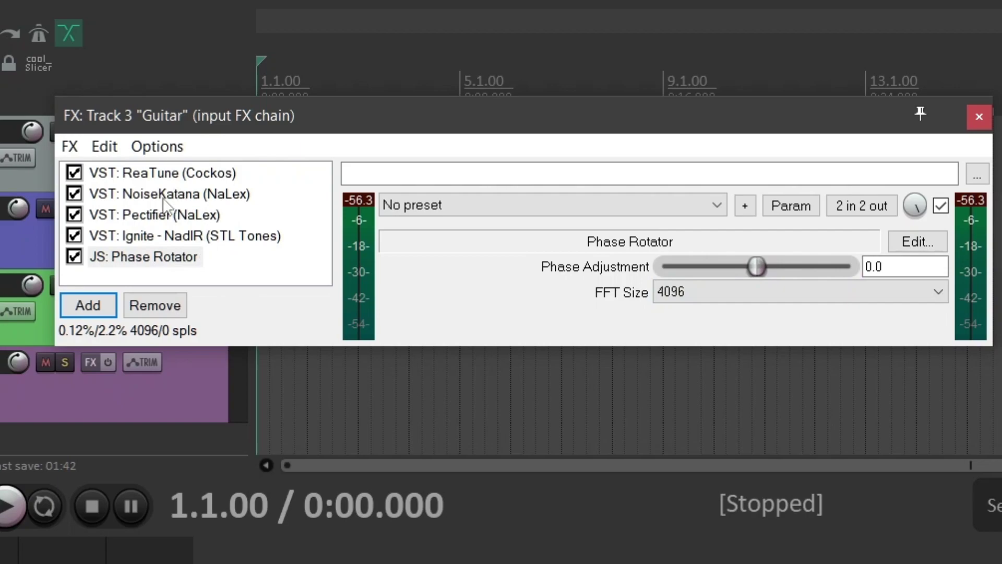
# Set the Phase Rotator's FFT size to 1024 and its phase adjustment to 180.
pyautogui.click(718, 301)
pyautogui.click(720, 315)
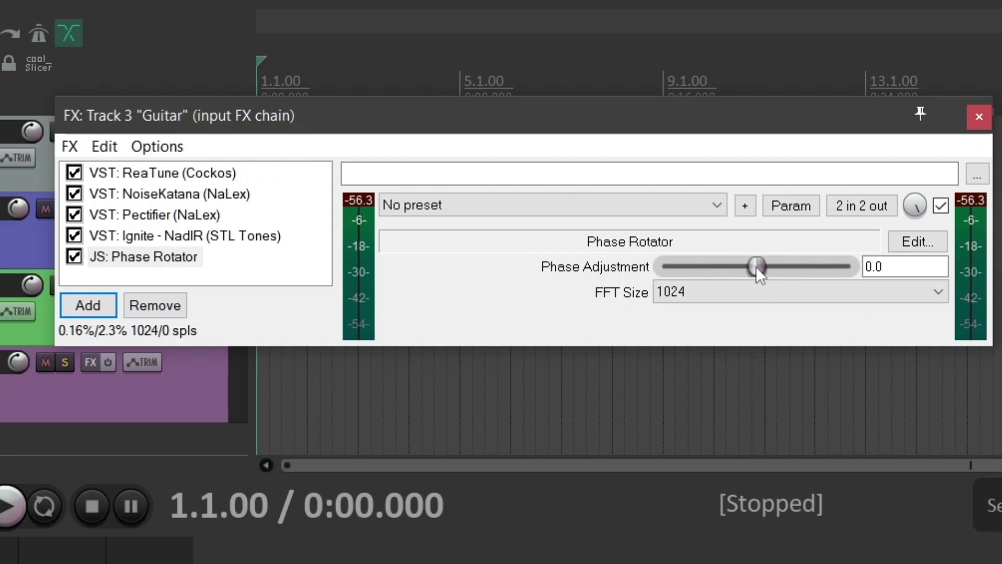
pyautogui.moveTo(756, 266); pyautogui.dragTo(907, 278)
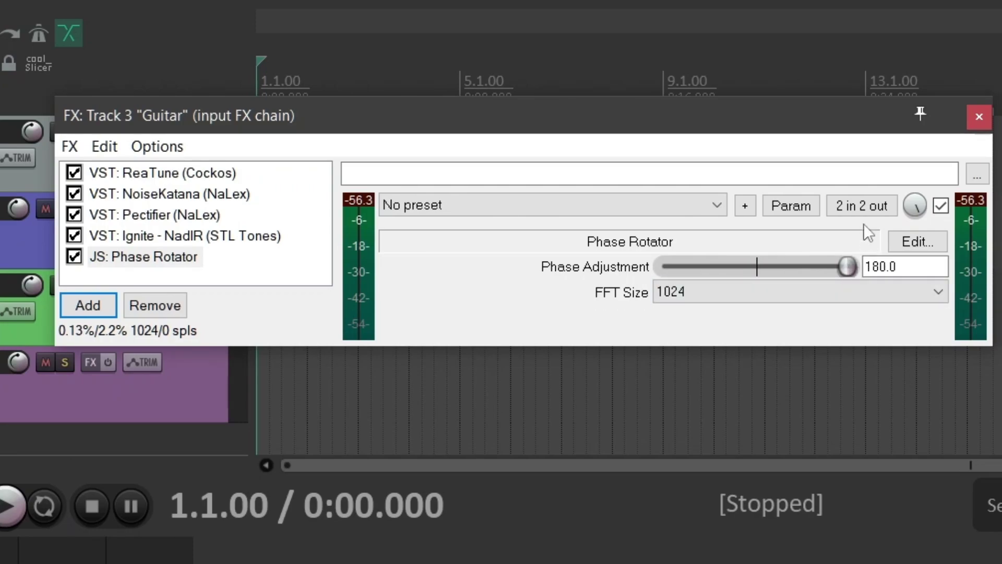
# Disconnect track channel 2 from the Phase Rotator's right input and right output in its pin routing.
pyautogui.click(851, 206)
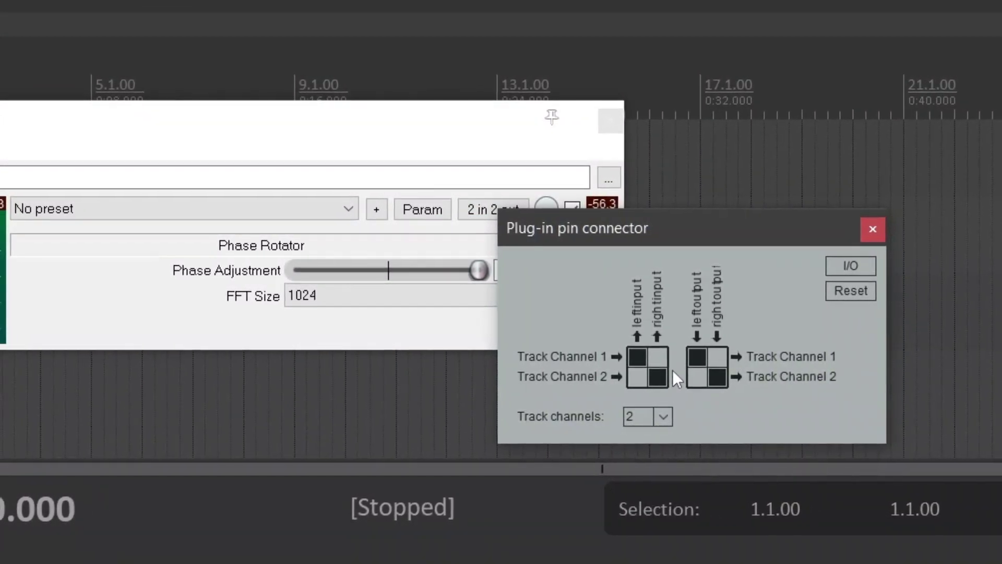
pyautogui.click(657, 376)
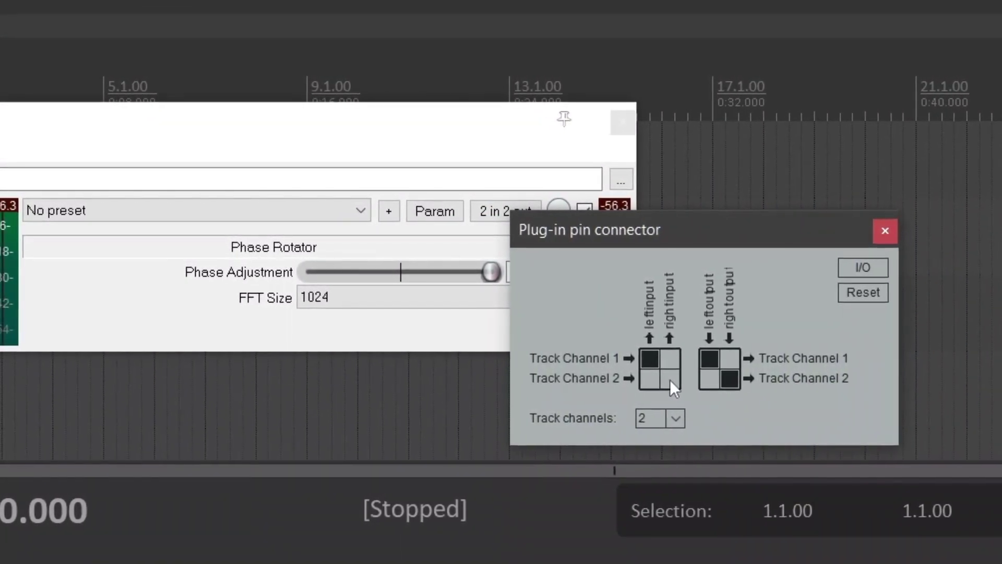
pyautogui.click(717, 377)
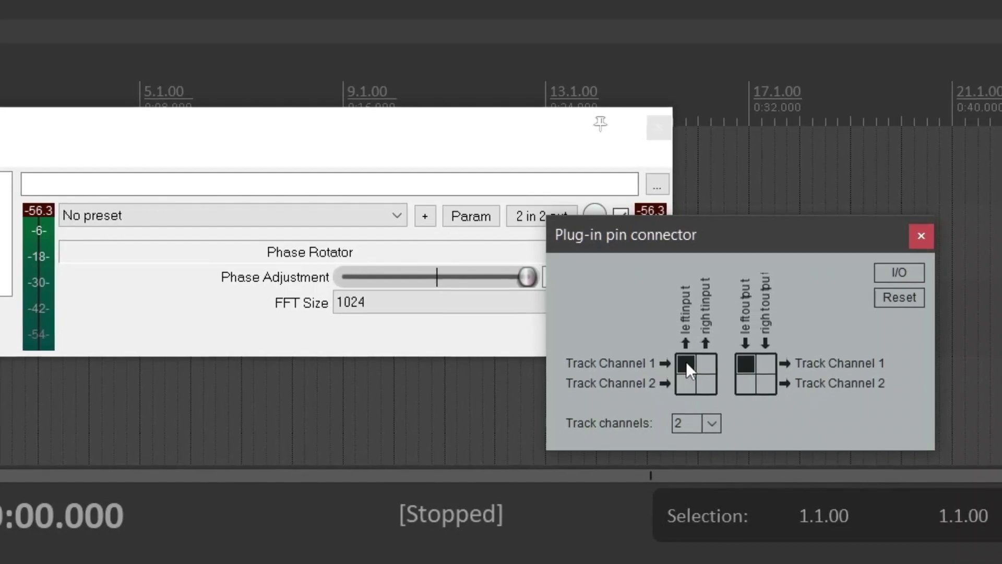
pyautogui.click(686, 364)
pyautogui.click(705, 383)
pyautogui.click(766, 384)
pyautogui.click(746, 363)
pyautogui.click(790, 387)
pyautogui.click(730, 387)
pyautogui.click(710, 367)
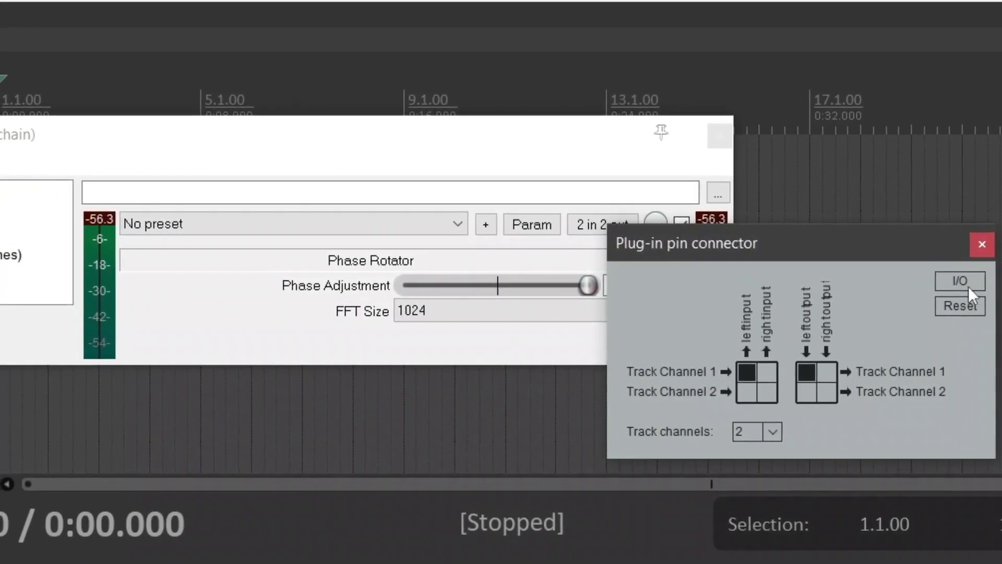
# Close the pin routing and show the Ignite - NadIR plugin, with the FX window restored and repositioned over the project.
pyautogui.click(970, 242)
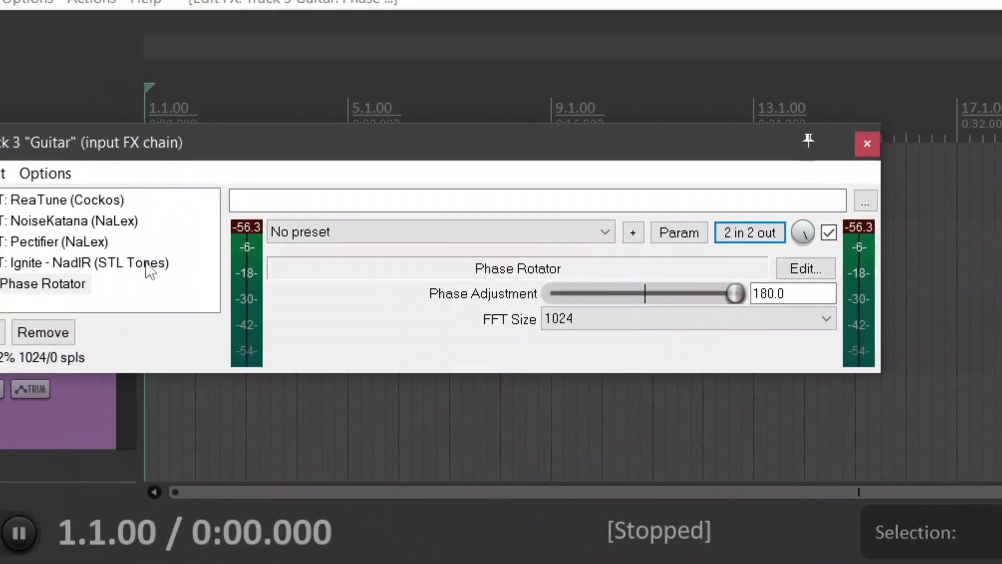
pyautogui.click(4, 261)
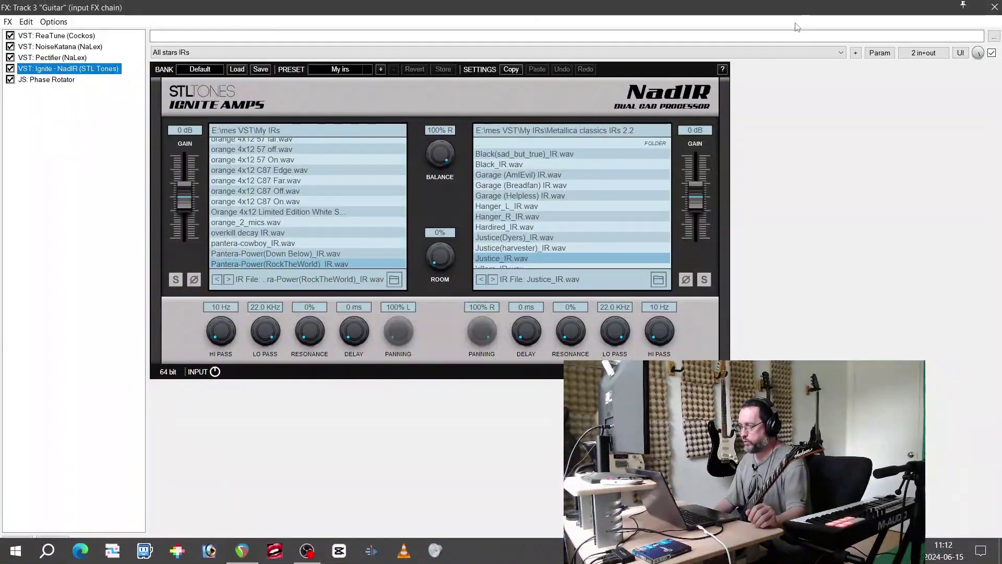
pyautogui.doubleClick(838, 4)
pyautogui.moveTo(457, 104); pyautogui.dragTo(209, 42)
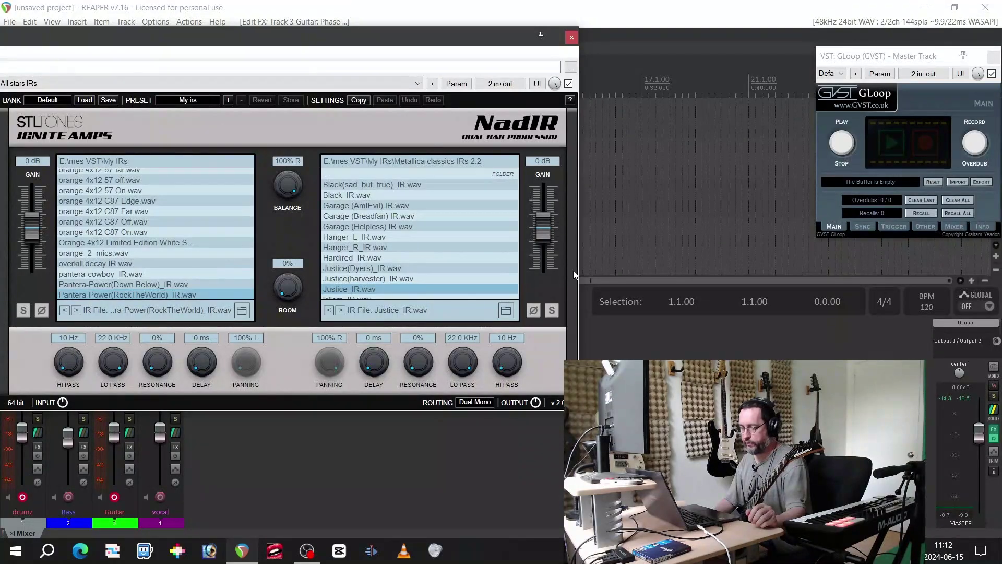
pyautogui.moveTo(315, 35); pyautogui.dragTo(579, 54)
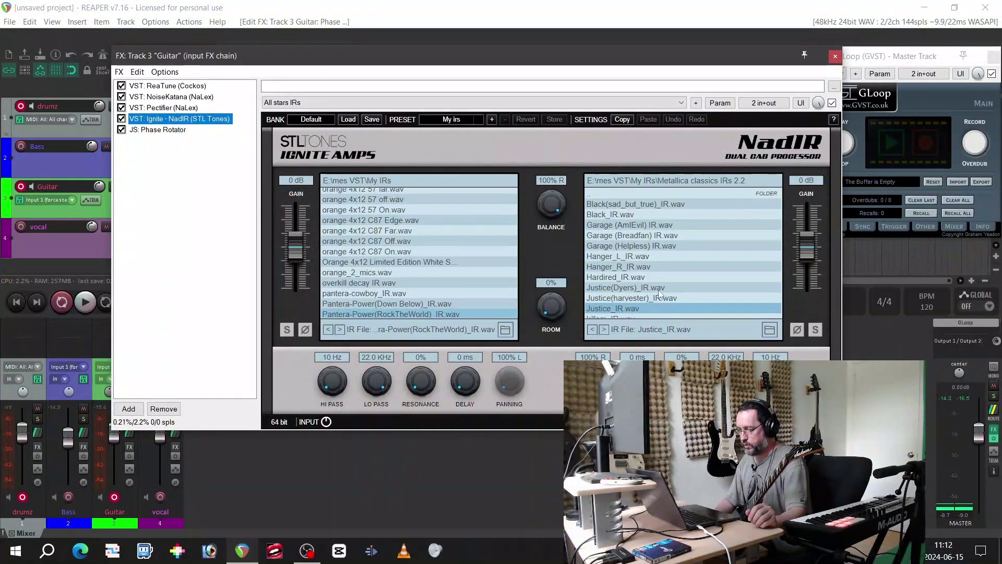
# Load the Puppet_IR.wav impulse response into NadIR's second cabinet slot.
pyautogui.click(694, 309)
pyautogui.scroll(-3, 666, 301)
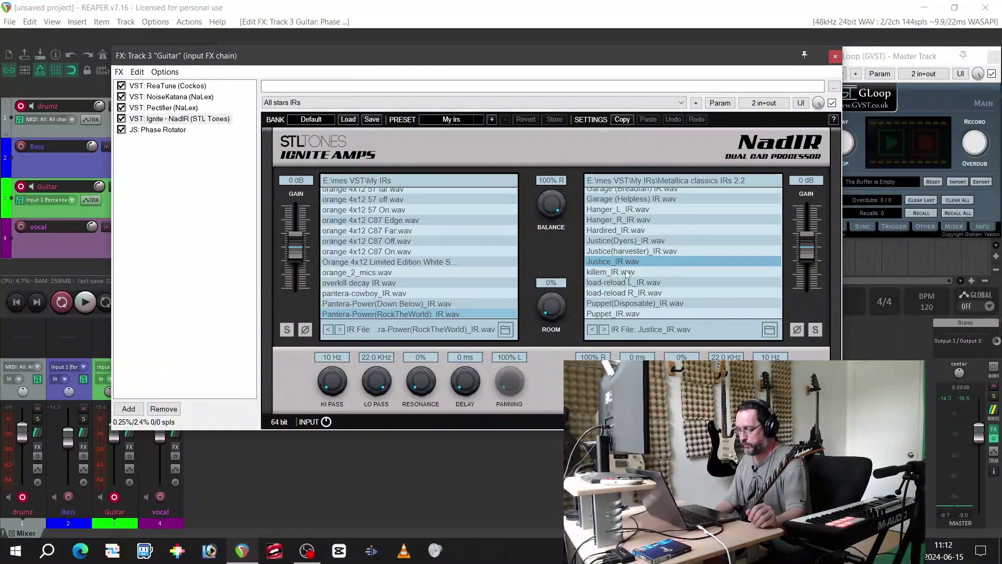
pyautogui.click(603, 314)
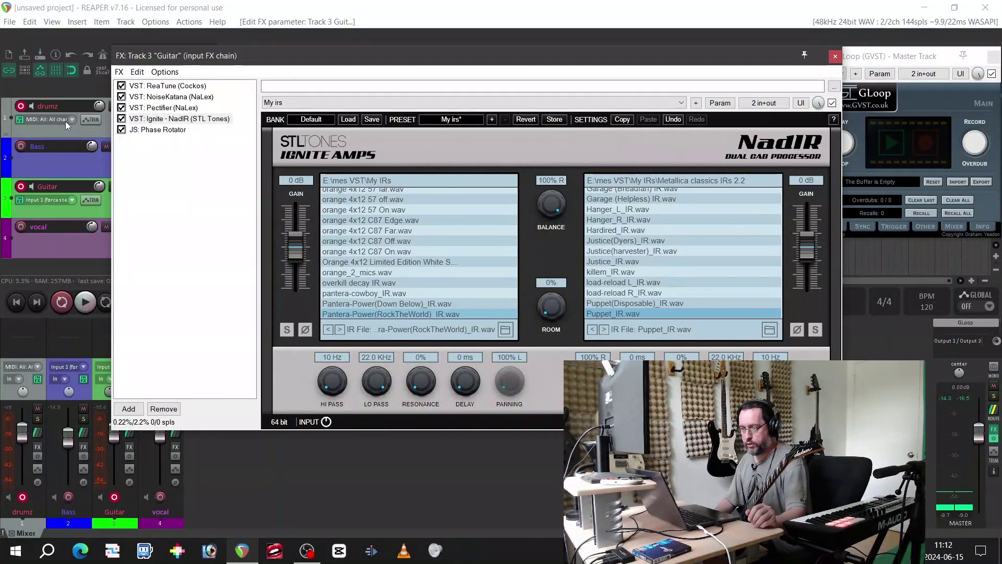
# Show the Phase Rotator and switch the master output to mono and back to stereo to compare the sound.
pyautogui.click(157, 131)
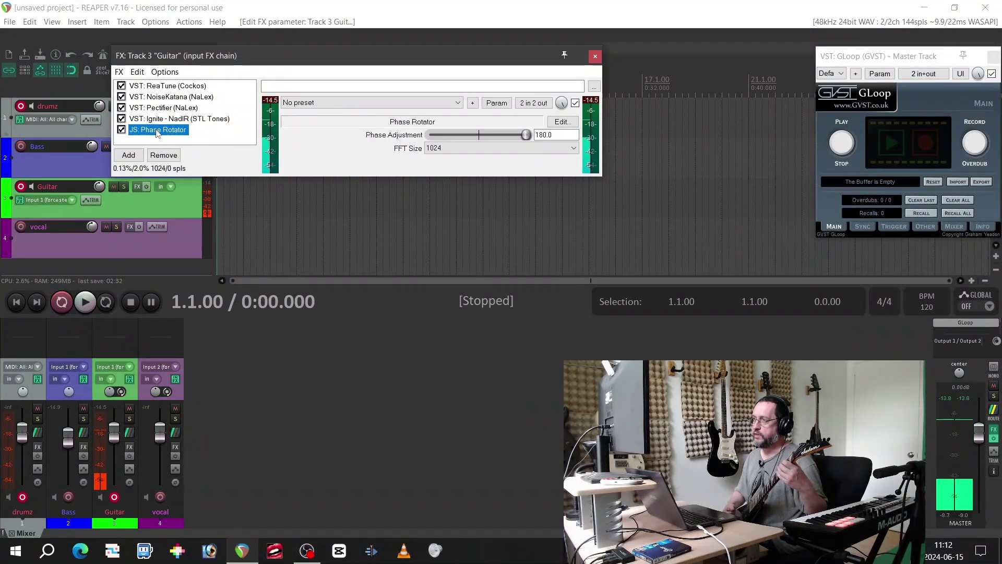
pyautogui.click(994, 368)
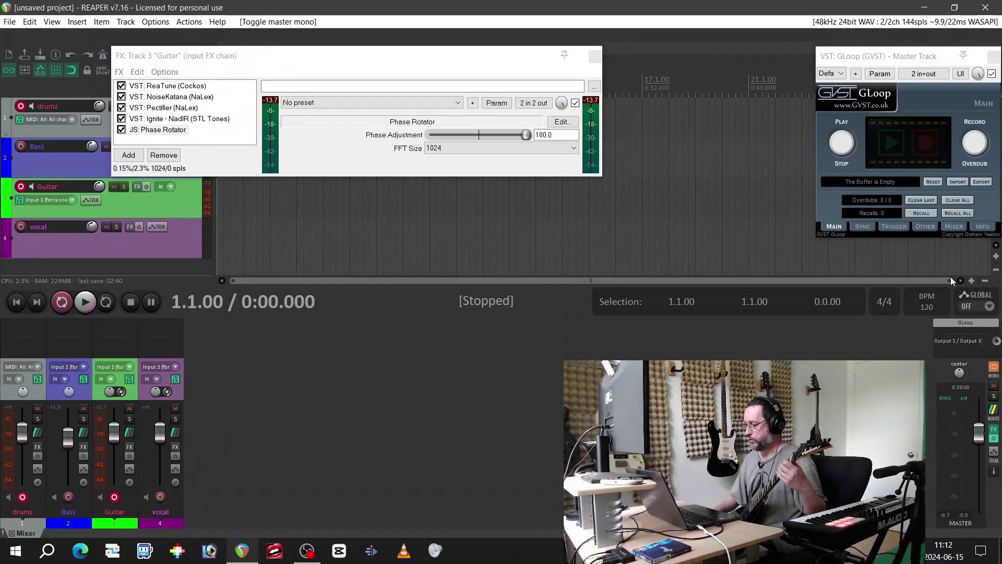
pyautogui.click(993, 368)
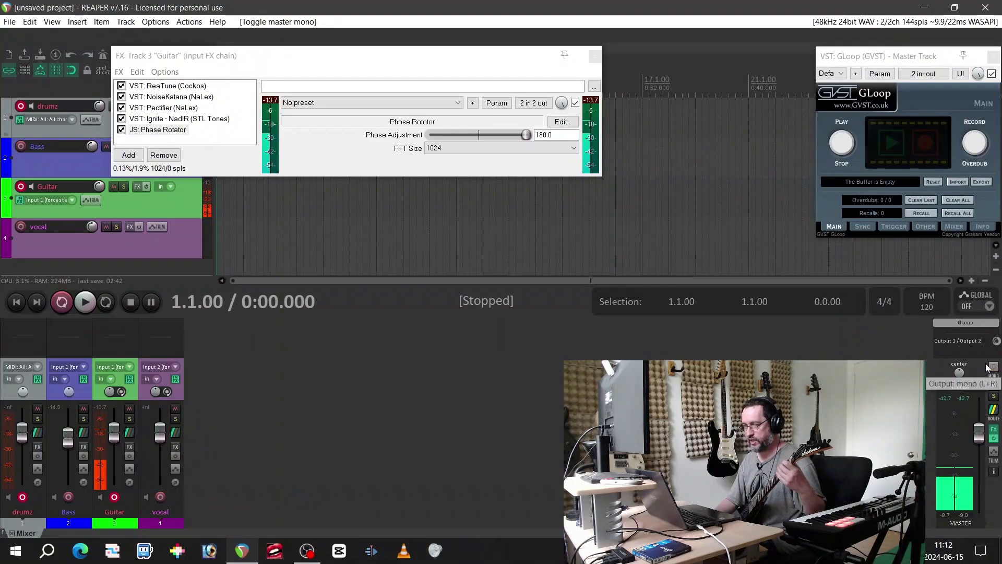
# Duplicate the Phase Rotator in the chain and move the copy between NoiseKatana and Pectifier.
pyautogui.click(160, 132)
pyautogui.rightClick(161, 131)
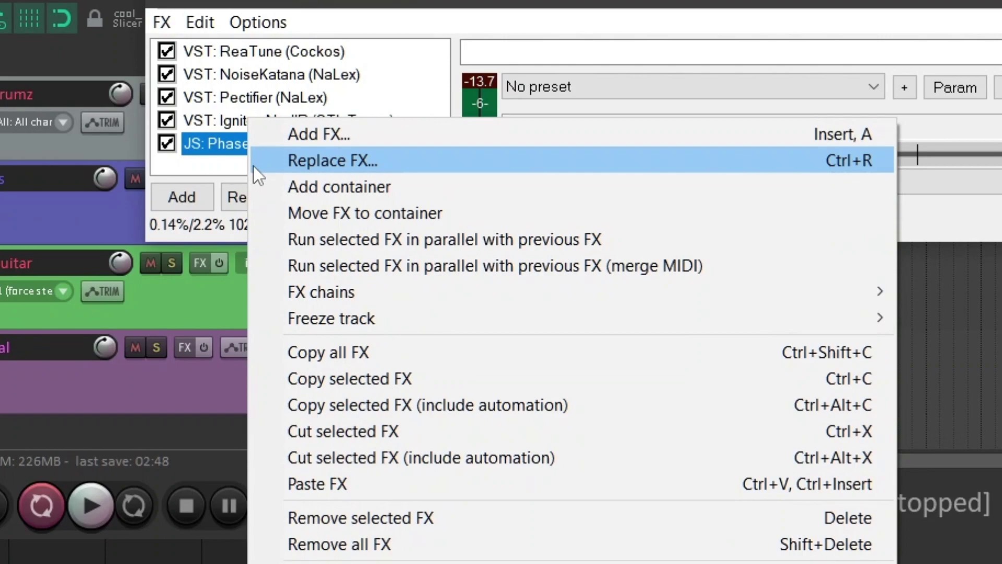
pyautogui.click(339, 375)
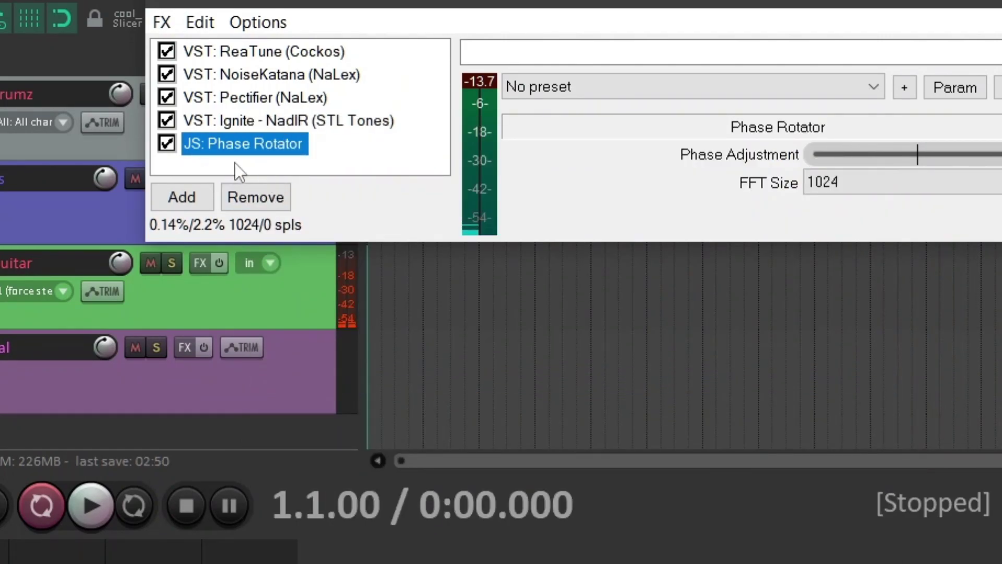
pyautogui.hotkey('ctrl', 'v')
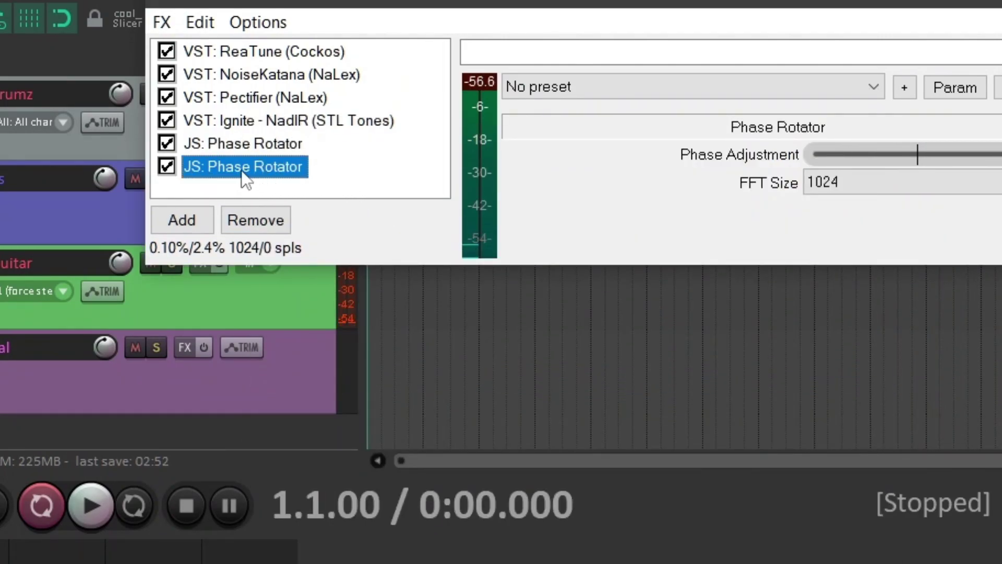
pyautogui.moveTo(215, 169); pyautogui.dragTo(221, 148)
pyautogui.moveTo(227, 108); pyautogui.dragTo(230, 99)
# Show the Pectifier and toggle the bypass of it and of the Phase Rotator before it to compare the sound.
pyautogui.click(249, 121)
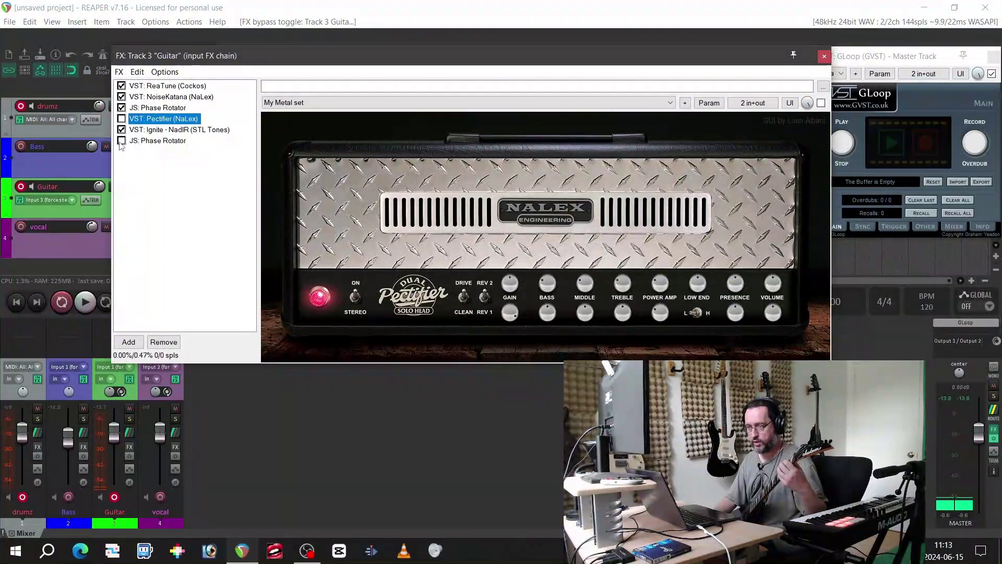
pyautogui.click(122, 119)
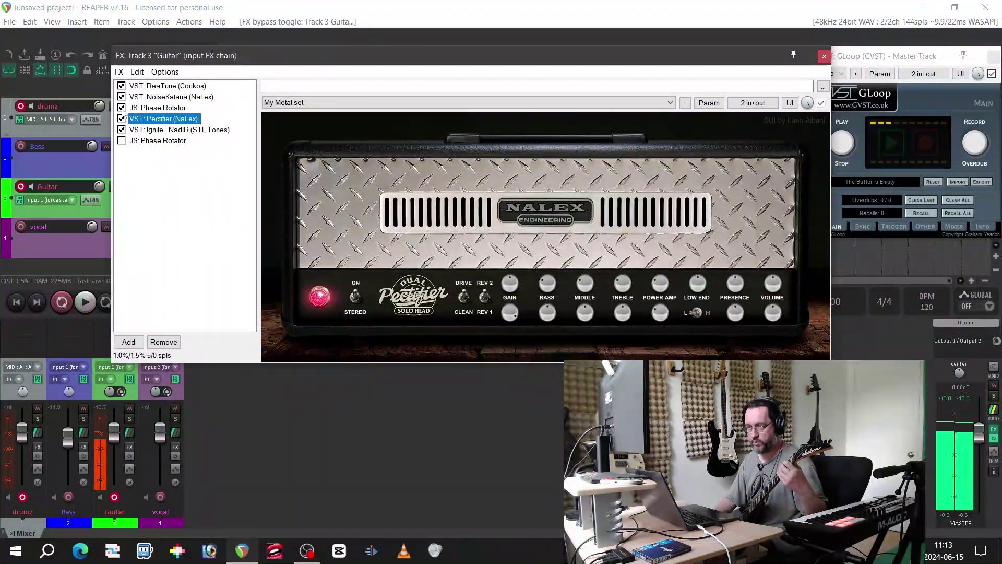
pyautogui.click(121, 108)
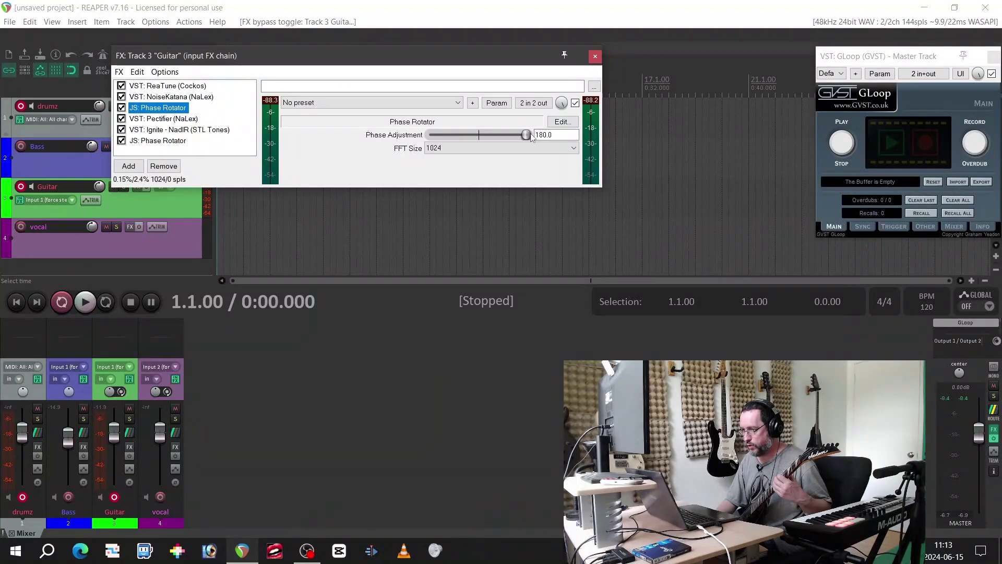
# Check the pin routing and phase settings of both Phase Rotators in the Guitar input chain.
pyautogui.click(528, 103)
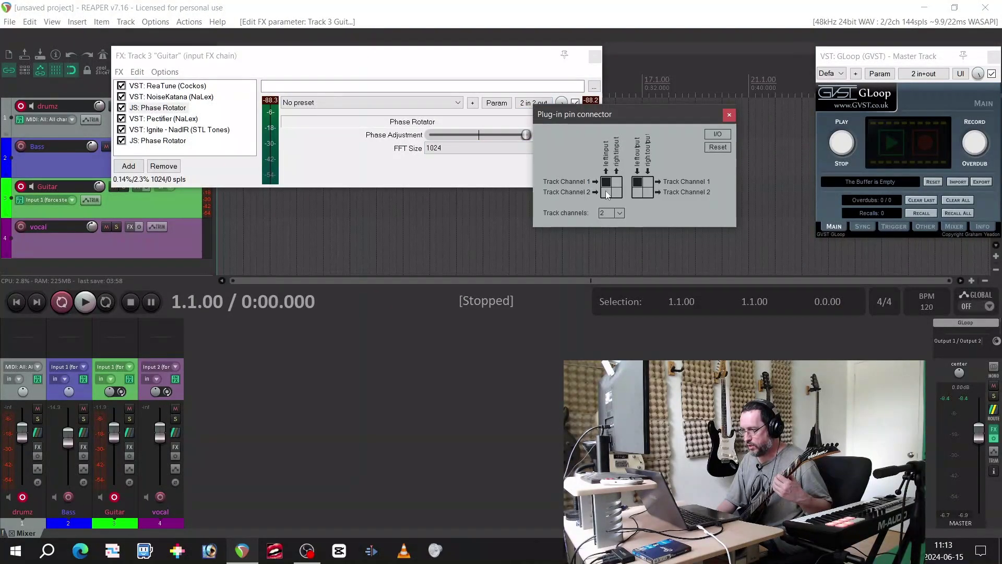
pyautogui.click(474, 177)
pyautogui.click(161, 141)
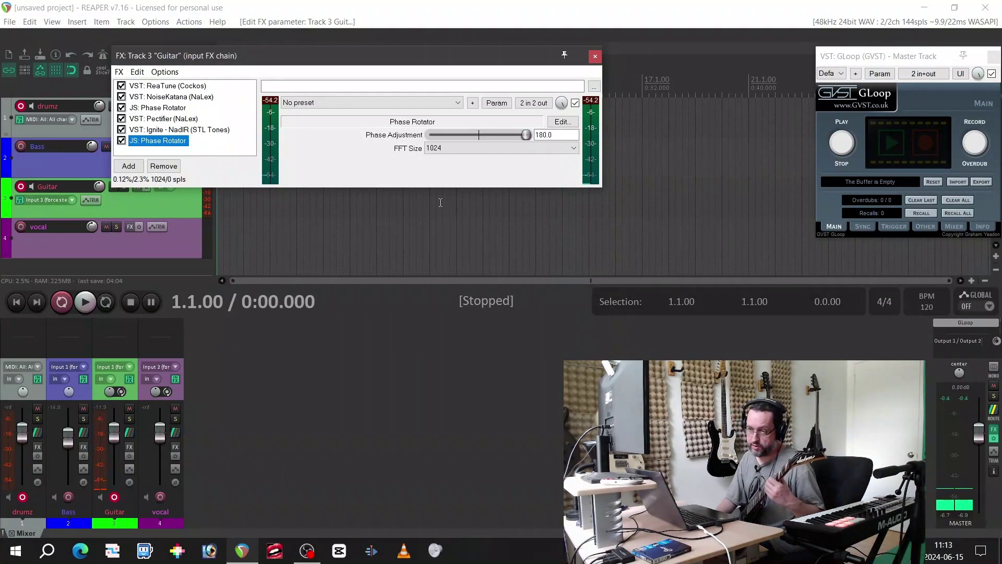
pyautogui.click(532, 103)
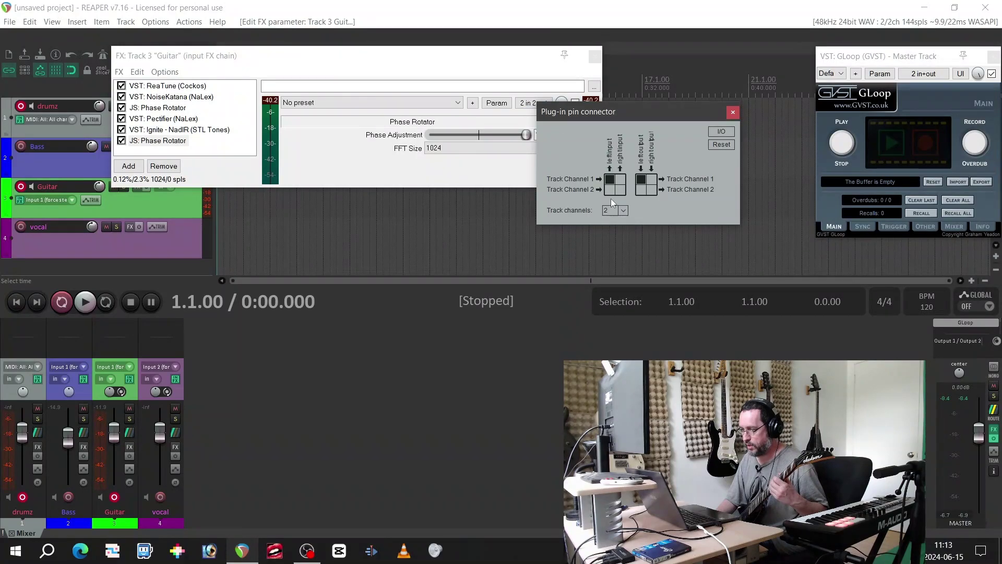
pyautogui.click(734, 113)
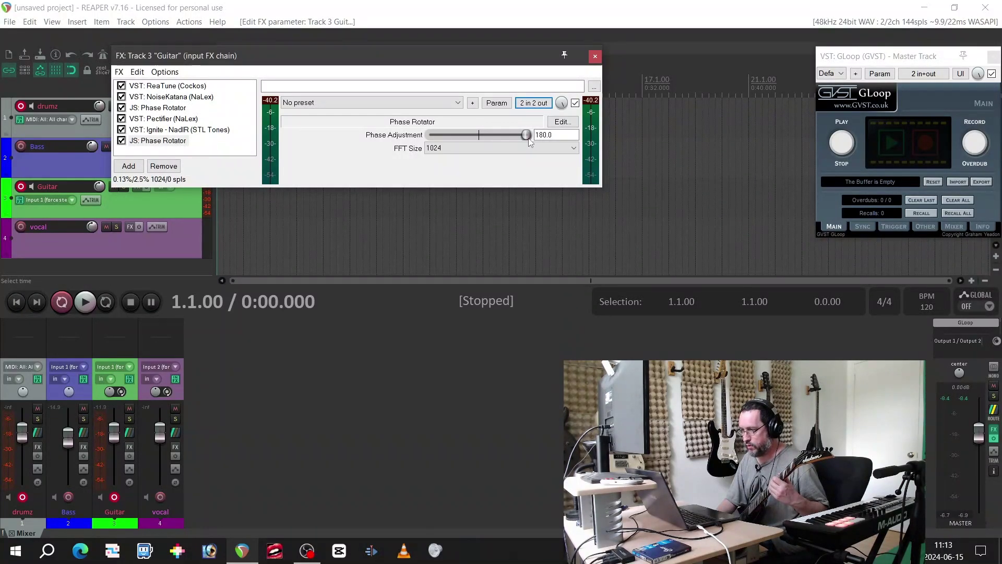
pyautogui.click(157, 109)
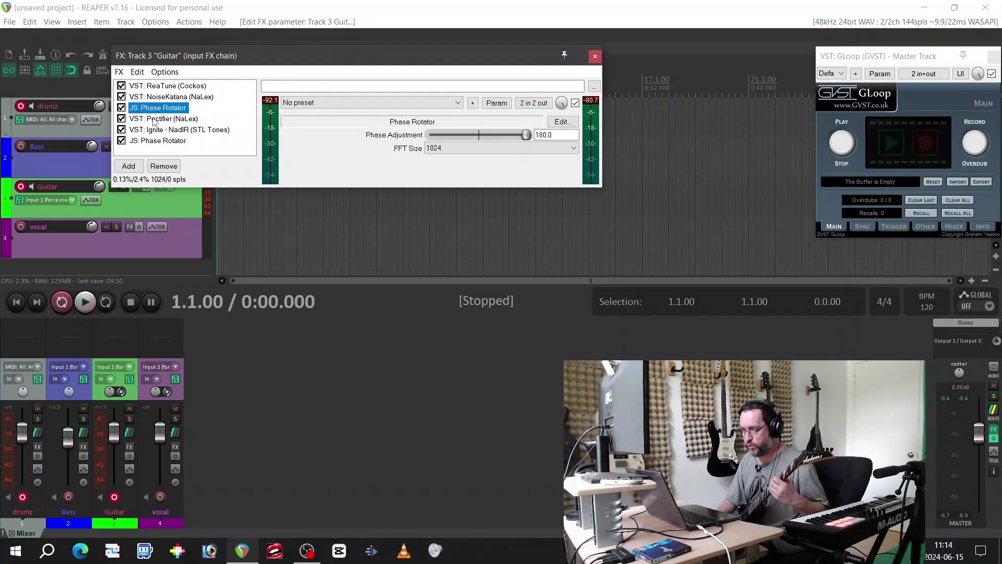
pyautogui.click(159, 142)
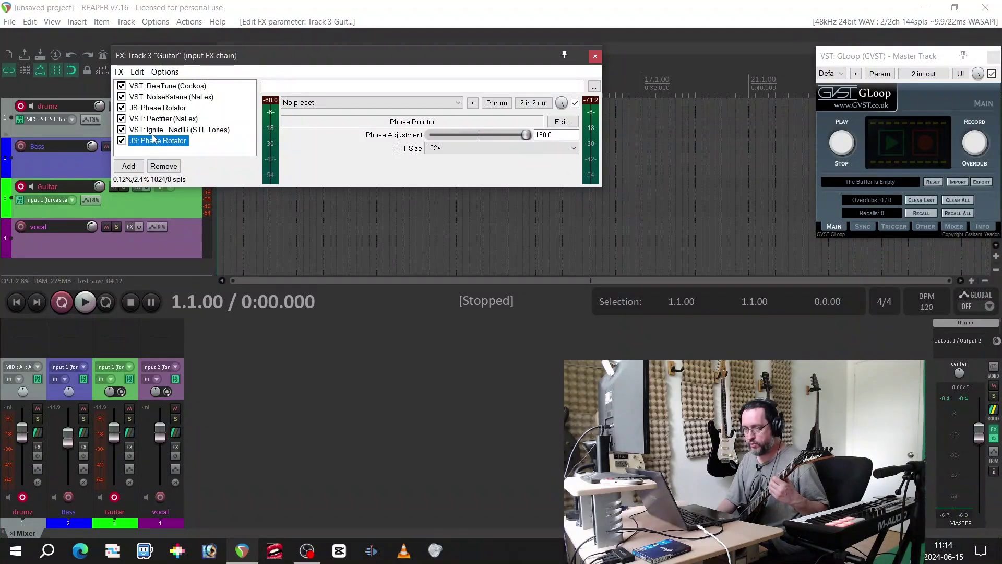
# Show the Pectifier amp and re-enable both bypassed Phase Rotators around it.
pyautogui.click(163, 118)
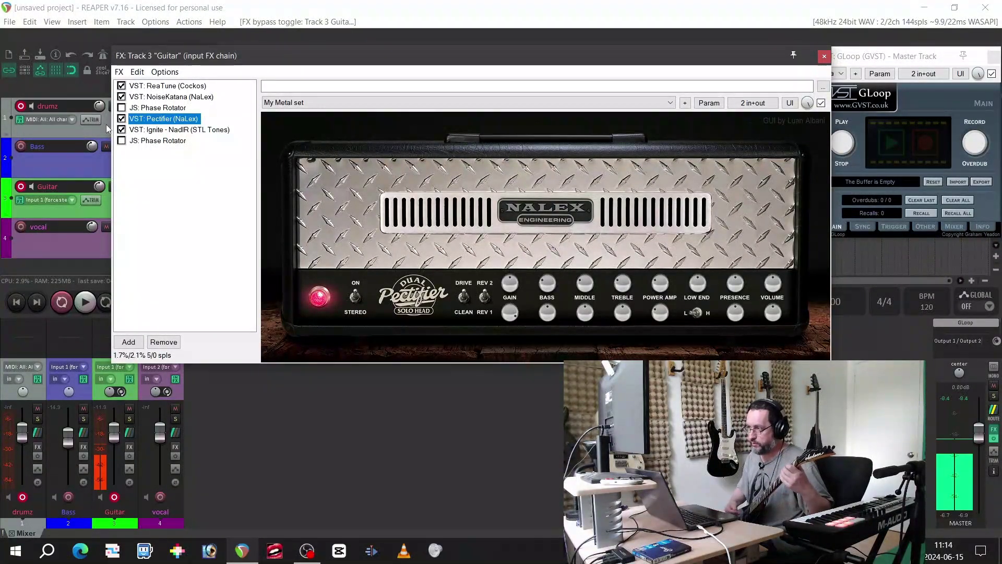
pyautogui.click(121, 108)
pyautogui.click(121, 140)
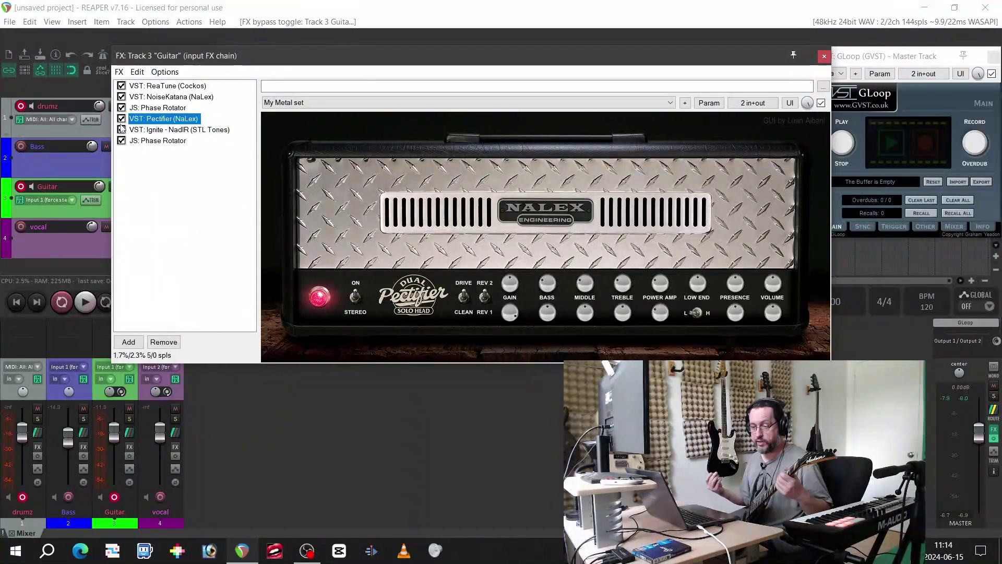
# Load the Justice_IR.wav impulse response into the second cabinet slot of Ignite - NadIR.
pyautogui.click(191, 130)
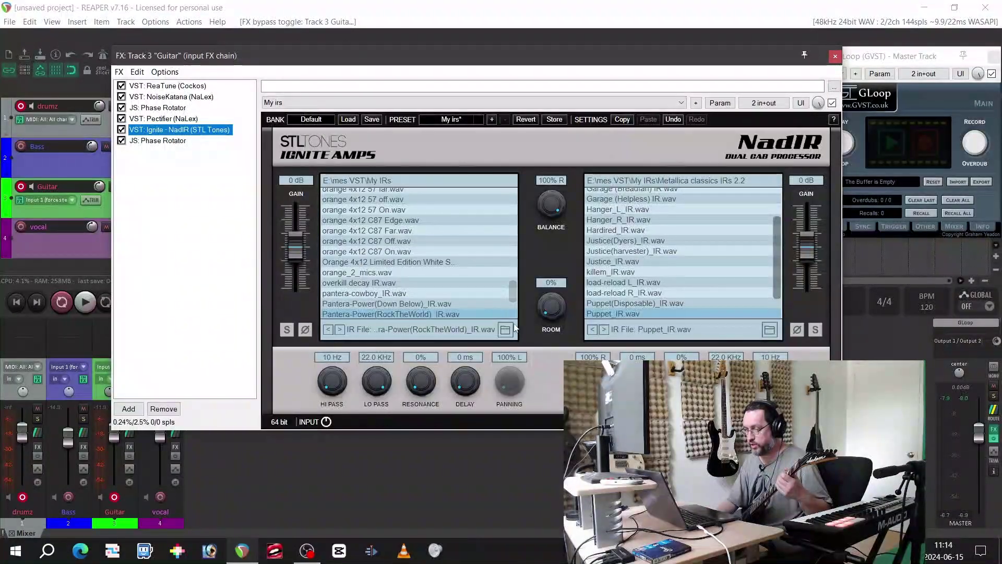
pyautogui.click(616, 262)
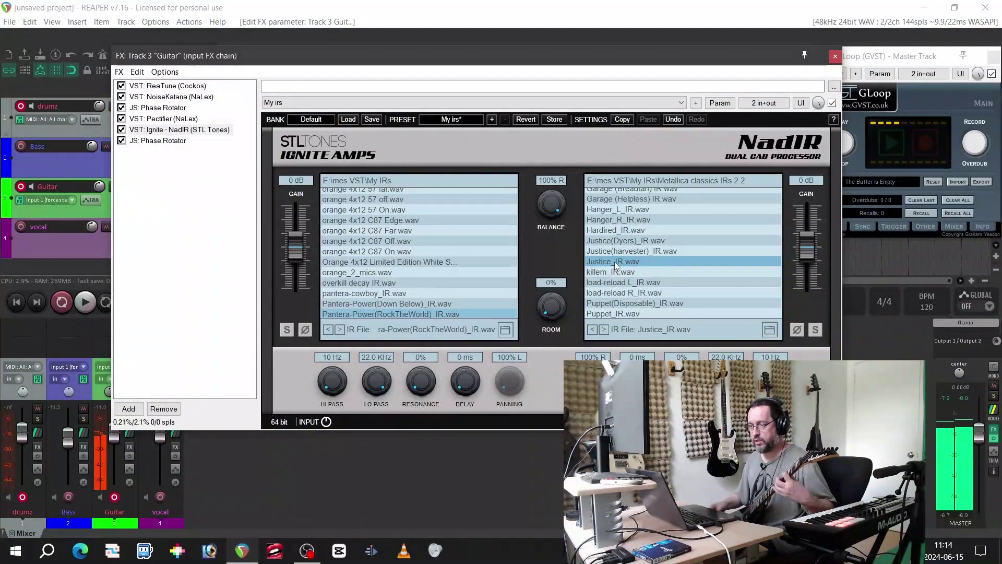
# Set the NadIR balance to 100% L and audition different impulse responses in the first cabinet slot, ending on Pantera-Walk_IR.wav.
pyautogui.moveTo(551, 205); pyautogui.dragTo(523, 365)
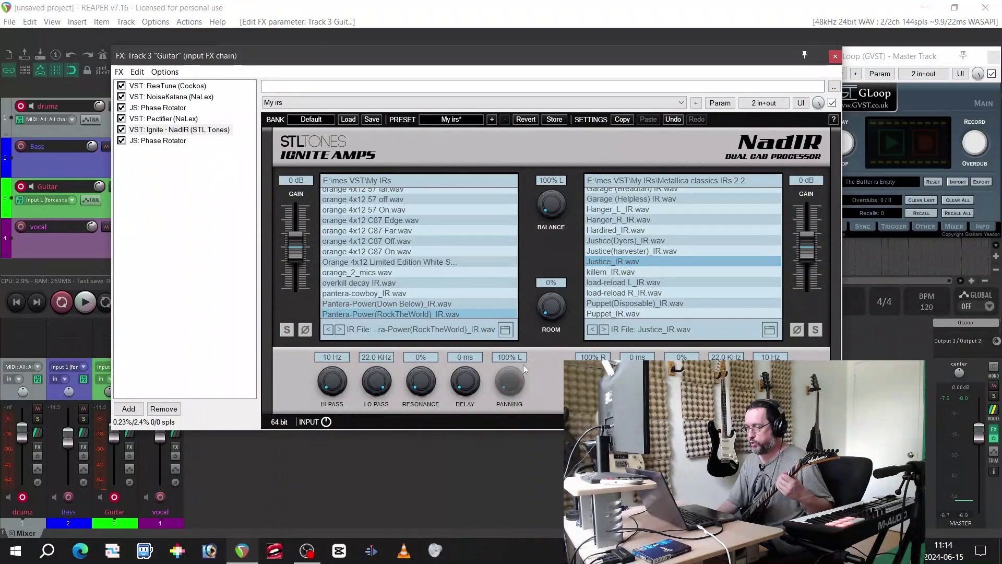
pyautogui.click(376, 230)
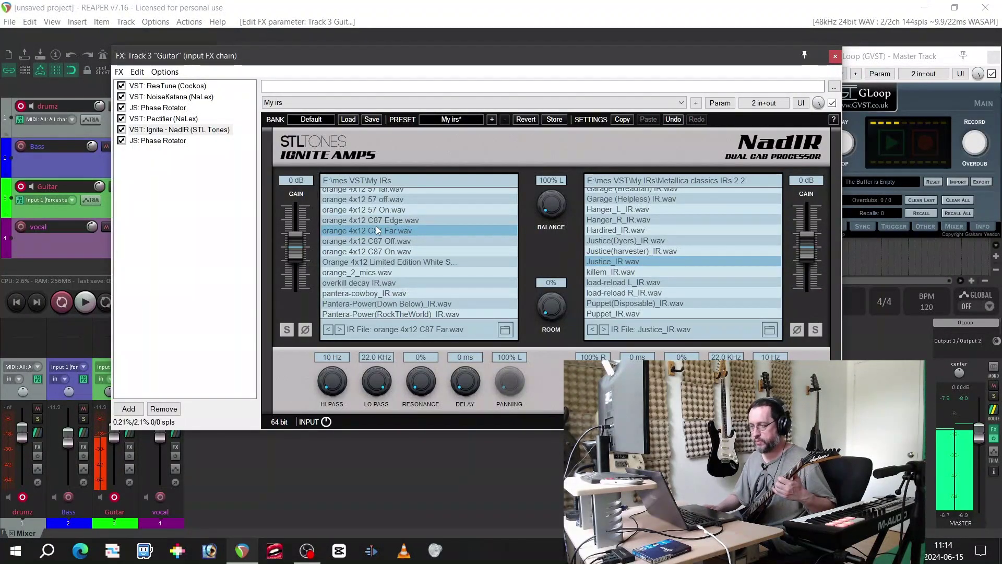
pyautogui.click(376, 252)
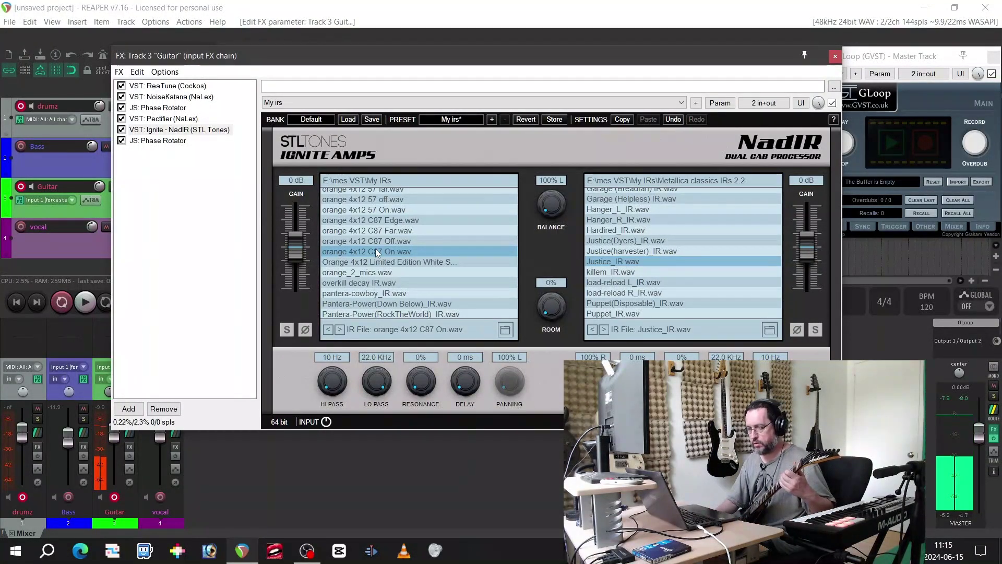
pyautogui.scroll(-3, 375, 248)
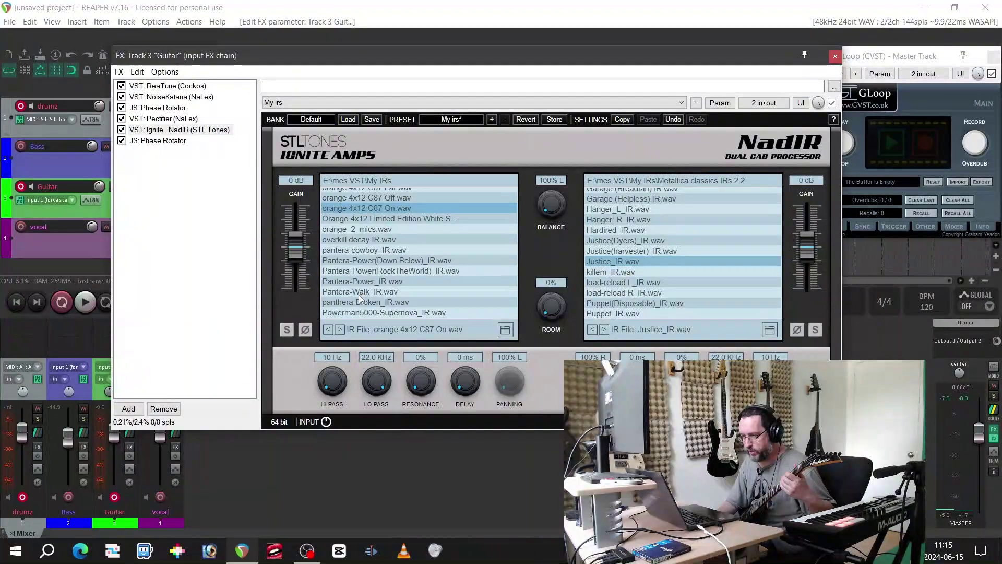
pyautogui.click(360, 293)
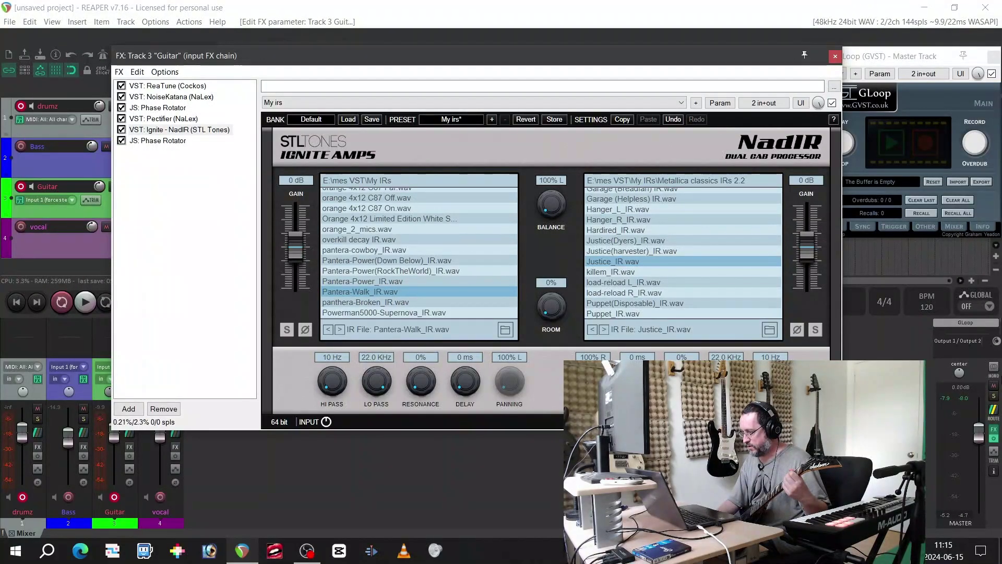
# Toggle the master output between mono and stereo and toggle the first Phase Rotator's bypass to compare the guitar sound.
pyautogui.click(994, 367)
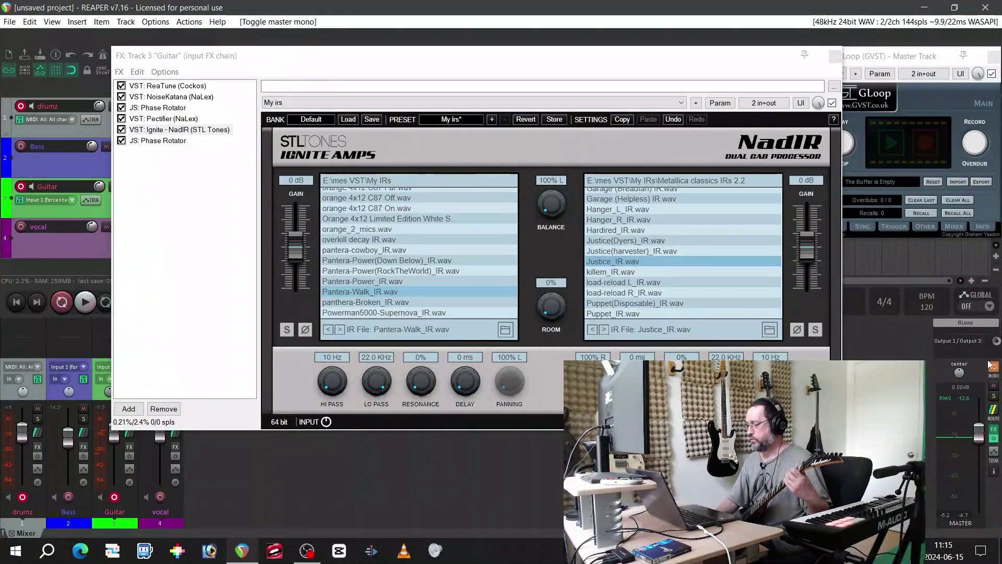
pyautogui.click(994, 369)
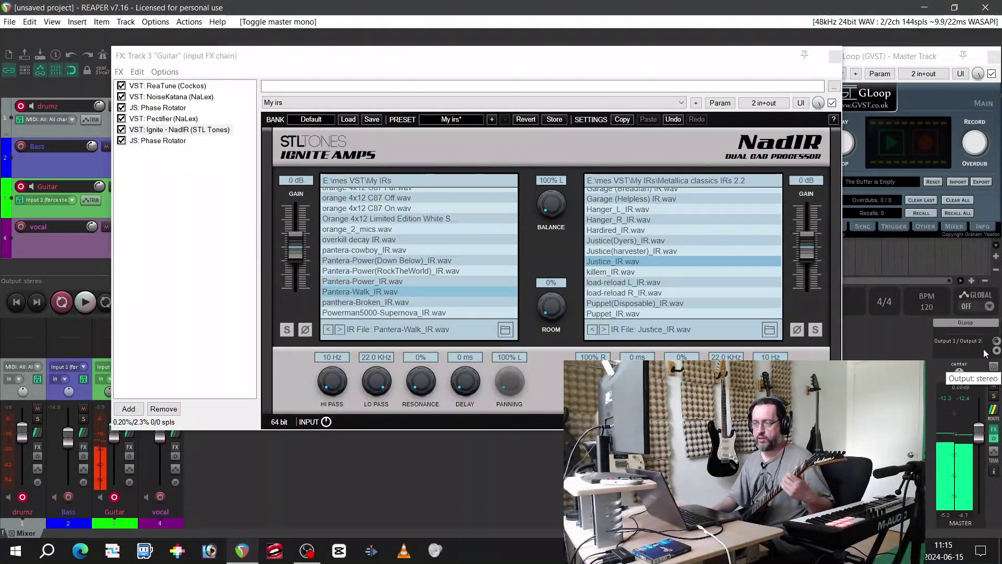
pyautogui.click(121, 108)
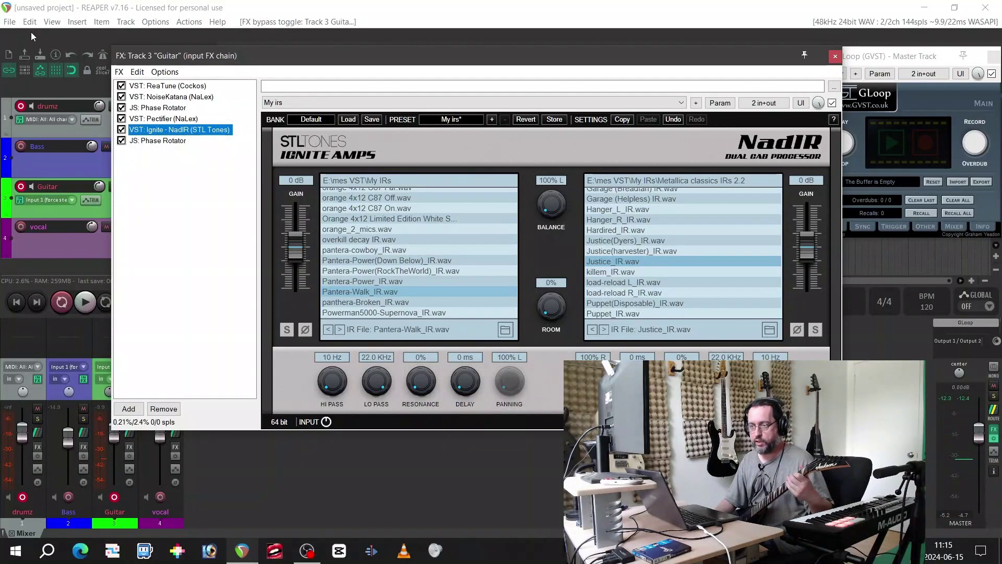
# Load the 80's metal project template in place of the current project.
pyautogui.click(9, 21)
pyautogui.moveTo(50, 129)
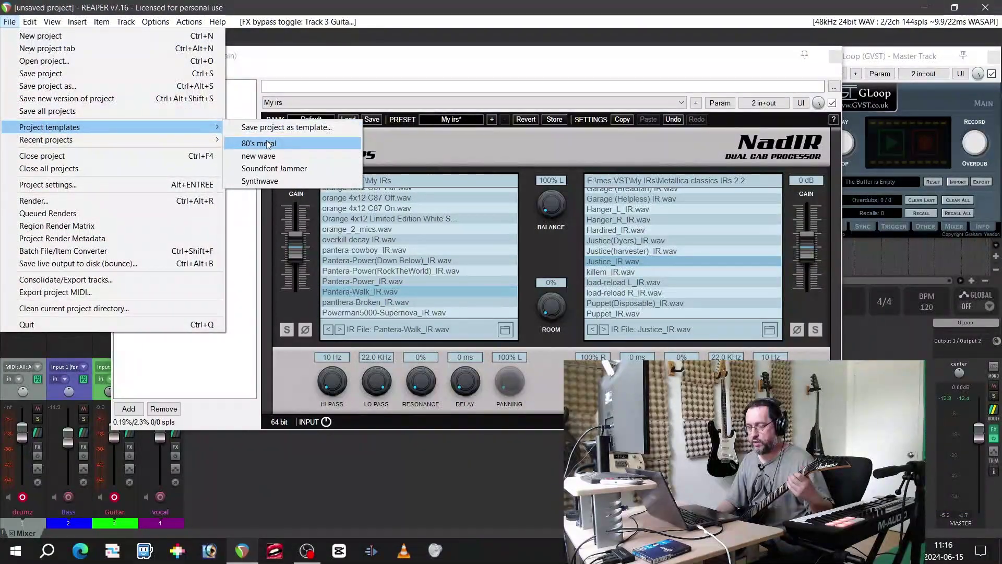
pyautogui.click(261, 141)
pyautogui.click(506, 315)
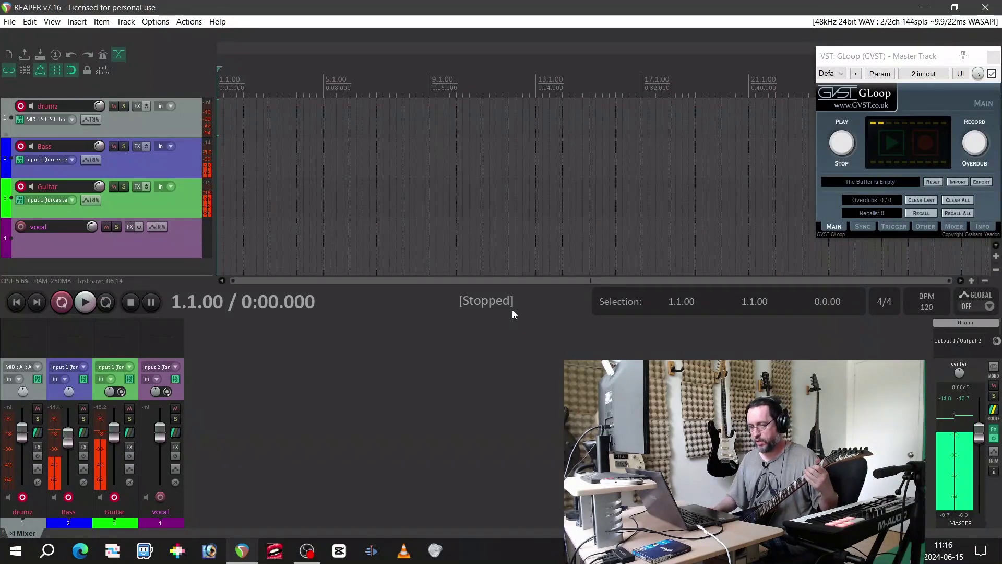
# Open the Guitar track's input FX chain and disarm recording on the Bass track.
pyautogui.click(130, 381)
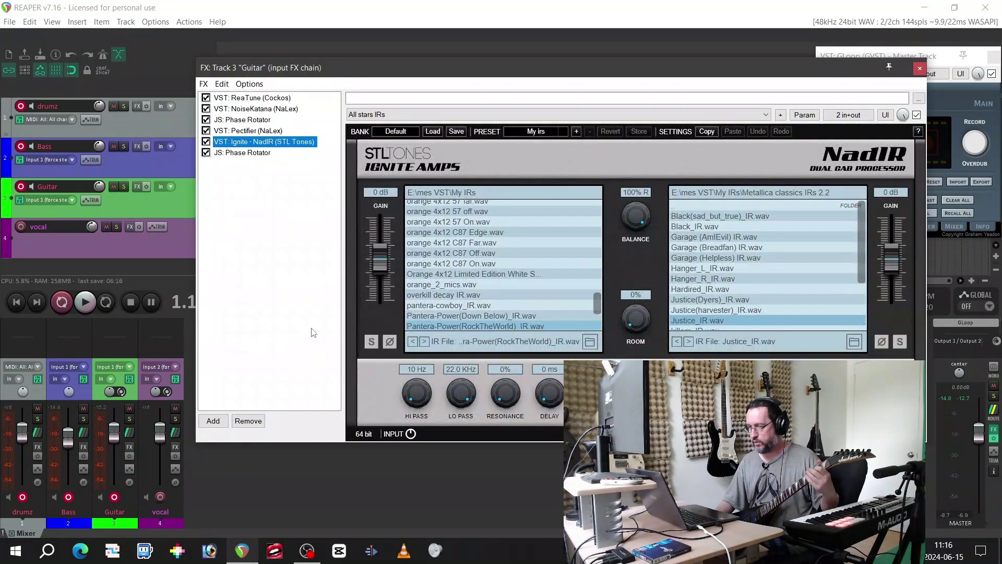
pyautogui.click(68, 497)
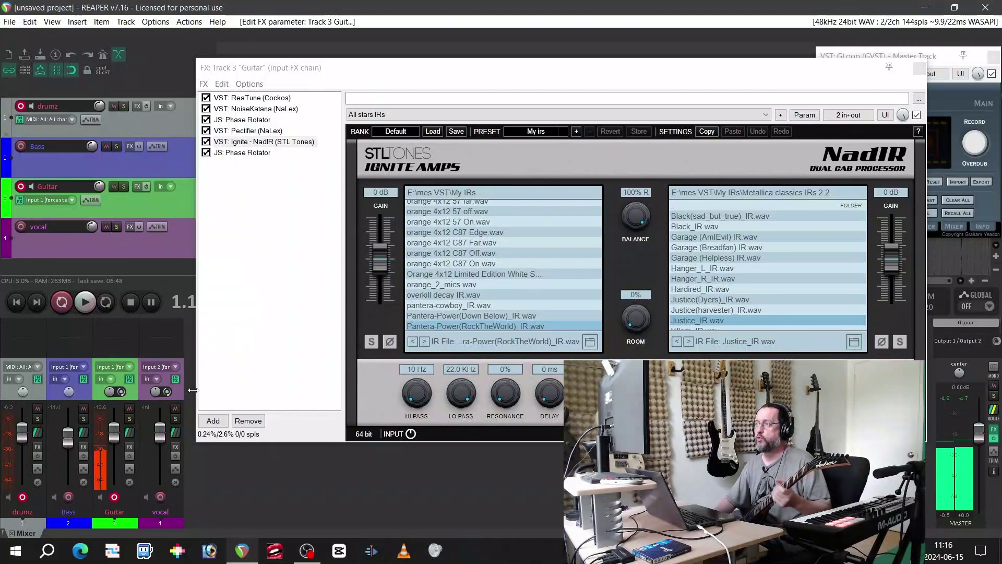
# Show the Pectifier amp and try its drive/clean switch, gain control and REV 1/REV 2 switch to vary the guitar tone.
pyautogui.click(259, 134)
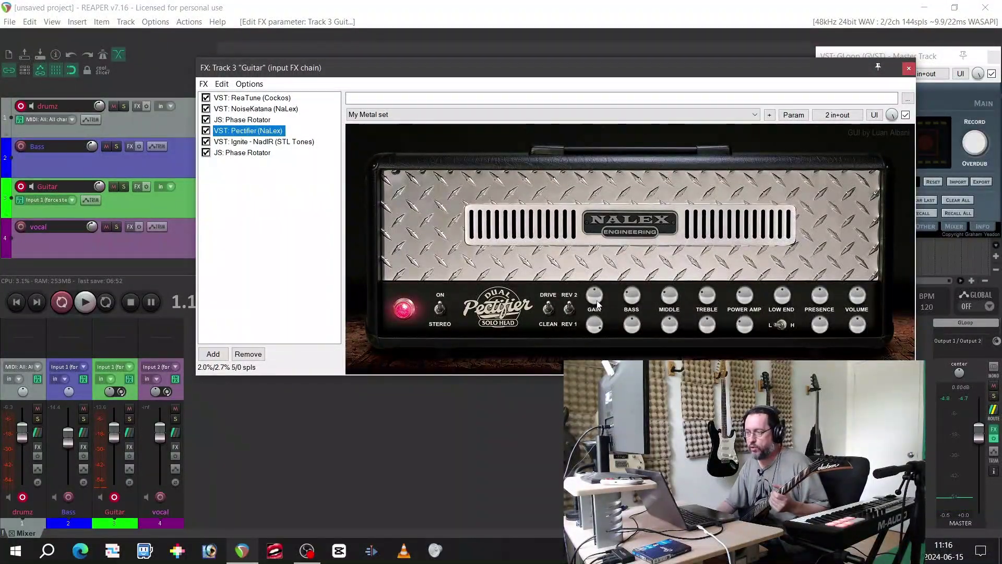
pyautogui.click(549, 311)
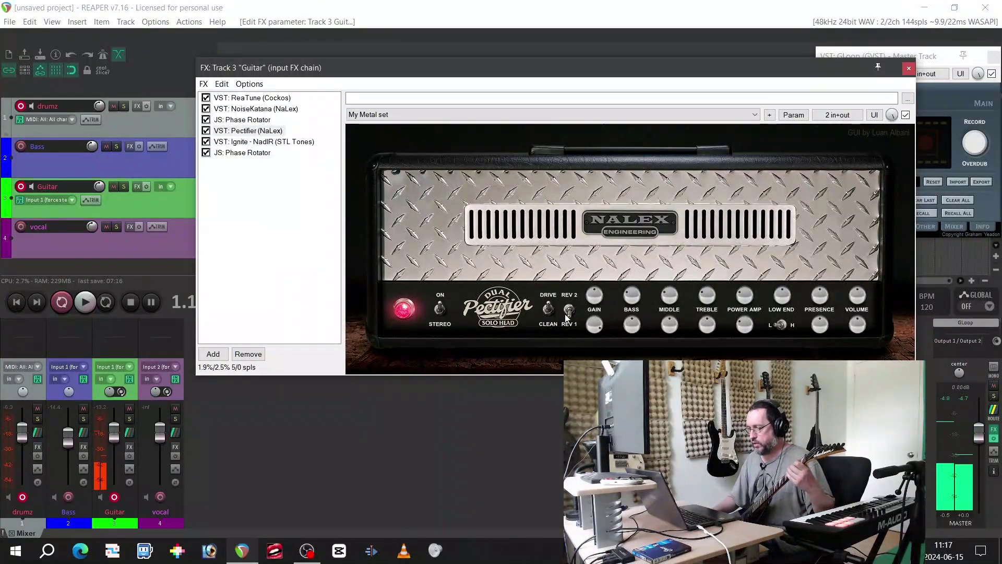
pyautogui.moveTo(594, 306)
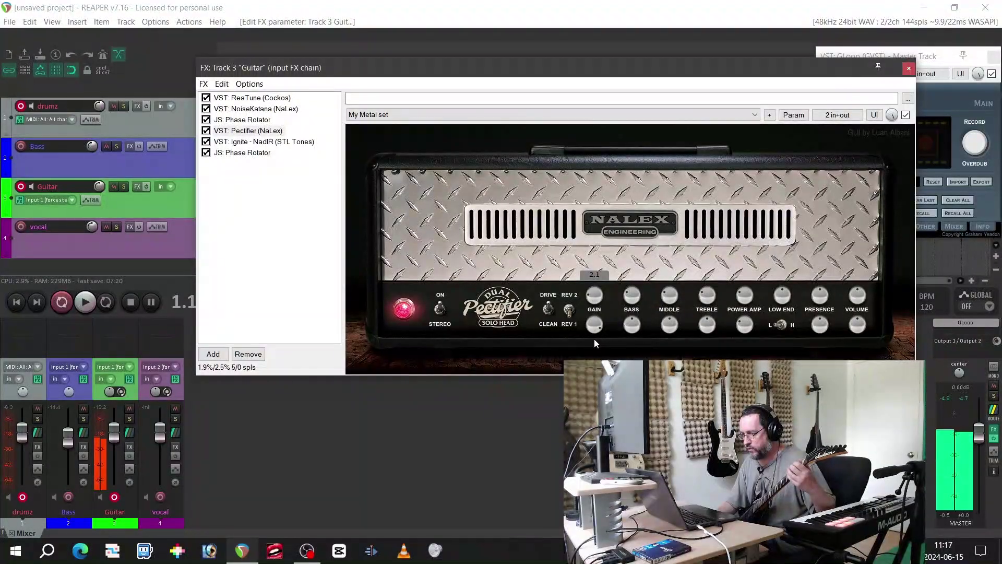
pyautogui.moveTo(594, 338); pyautogui.dragTo(593, 298)
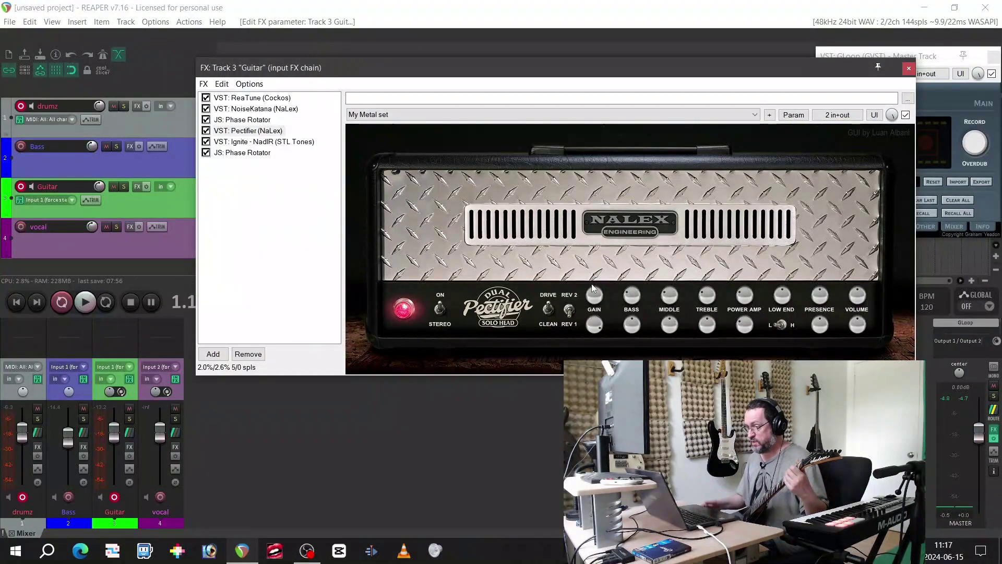
pyautogui.click(569, 311)
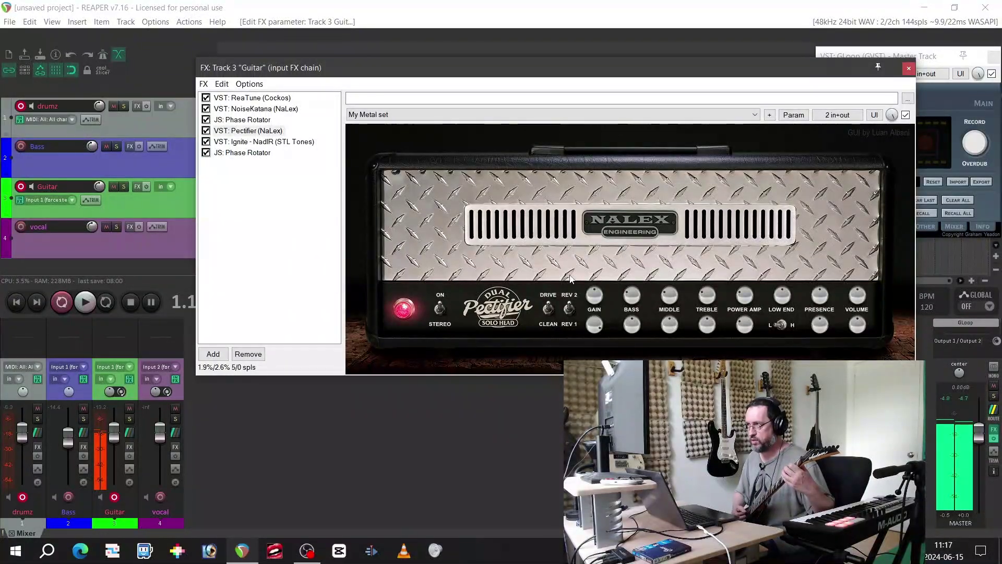